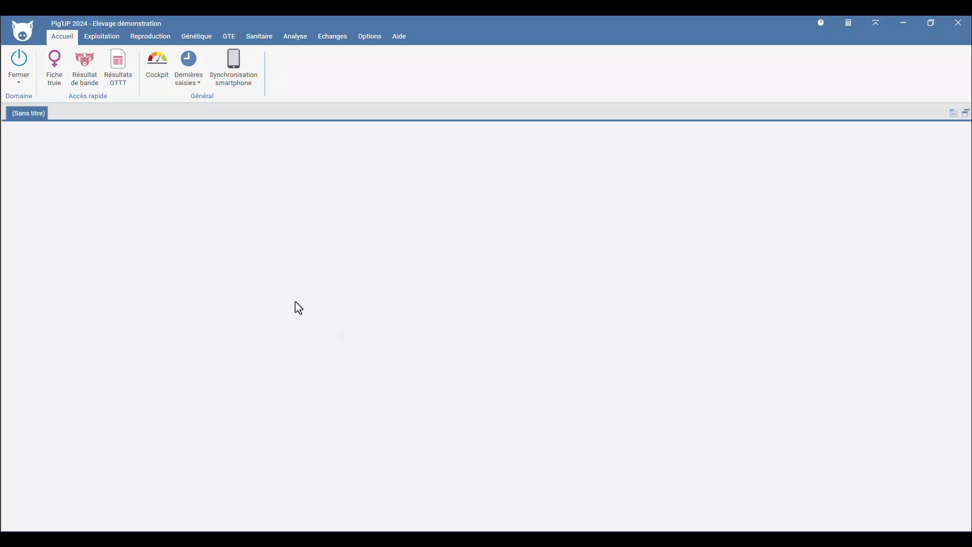
- Open the GTE Mouvements entry screen and make the Prix moy. (€) column visible in the animal movements table
click(229, 38)
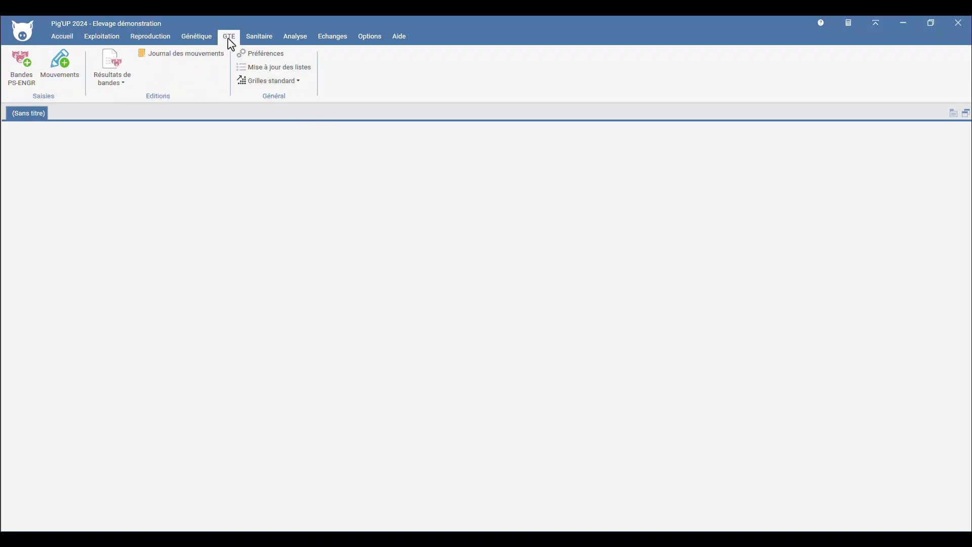
click(49, 80)
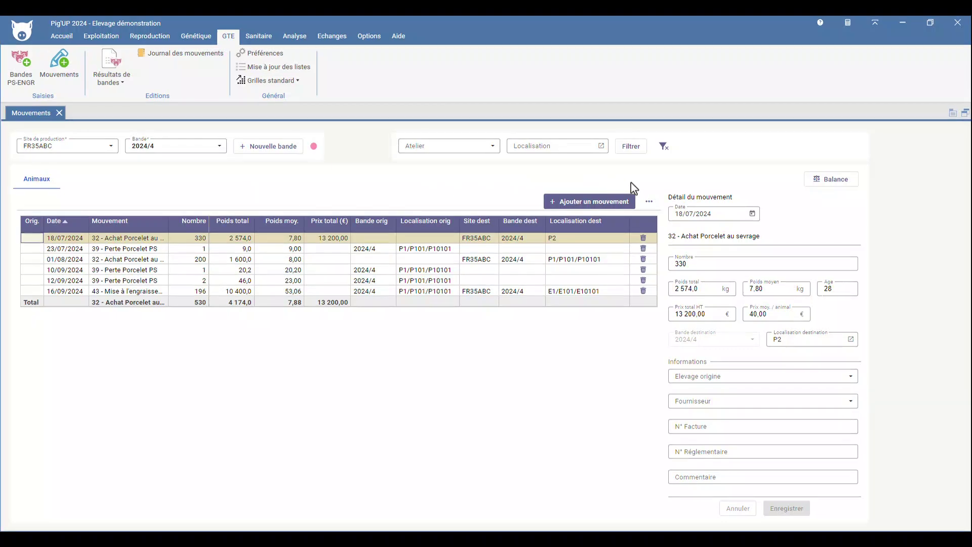
click(652, 204)
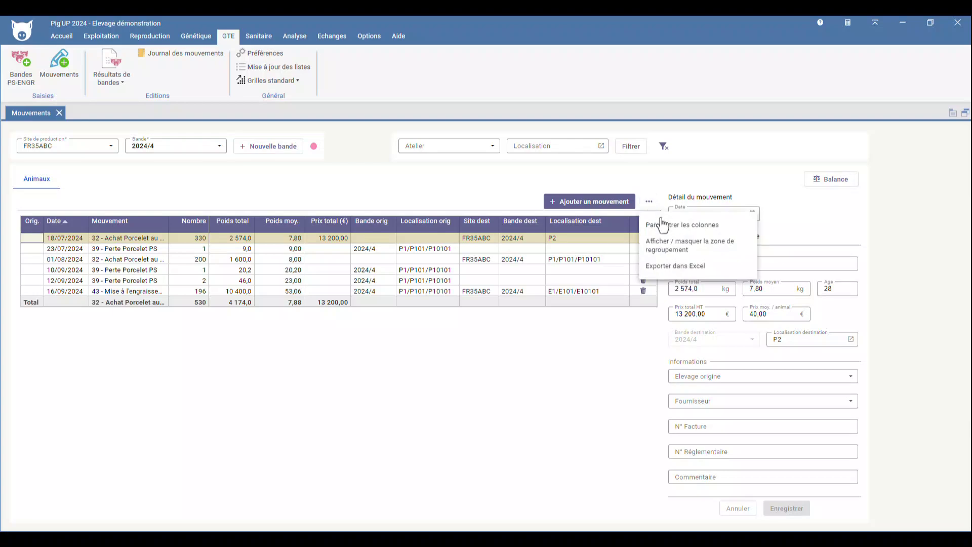
click(657, 225)
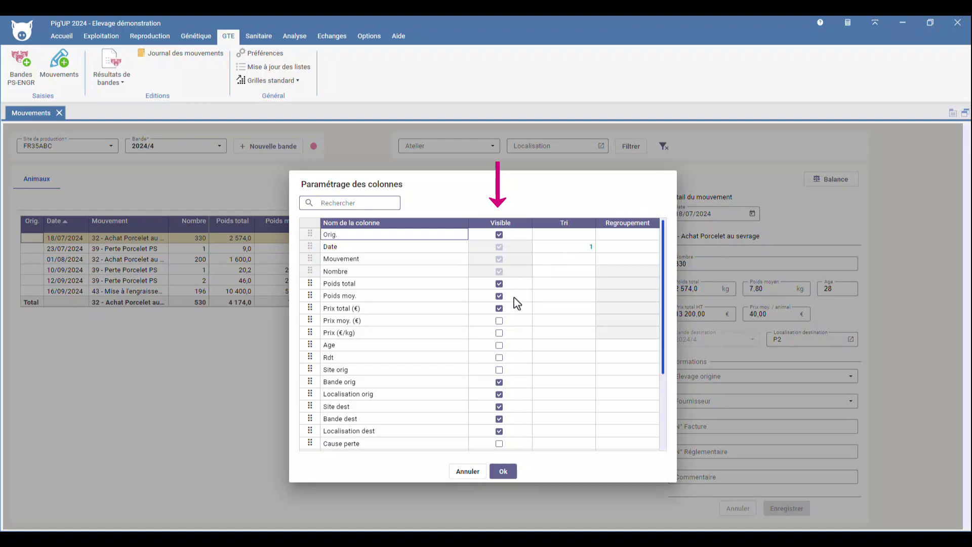
click(499, 321)
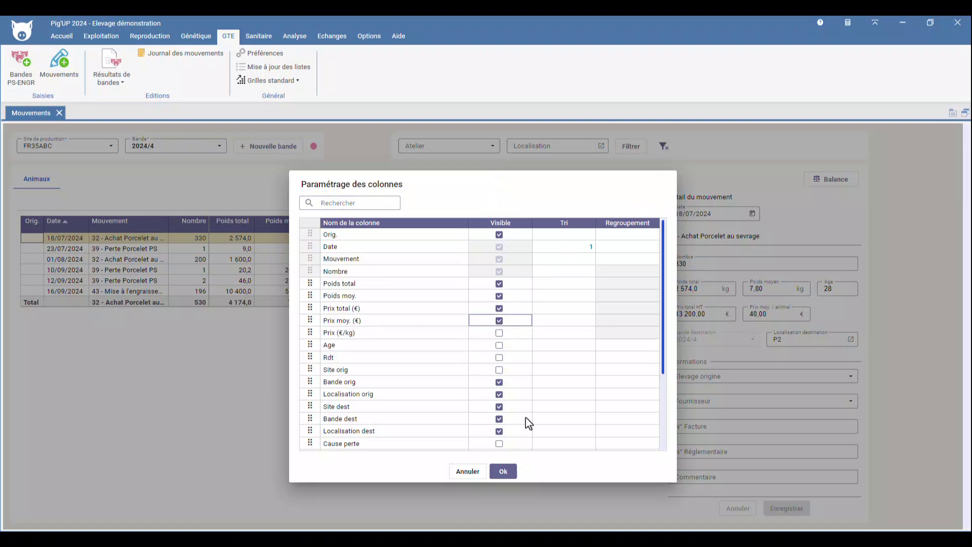
click(505, 473)
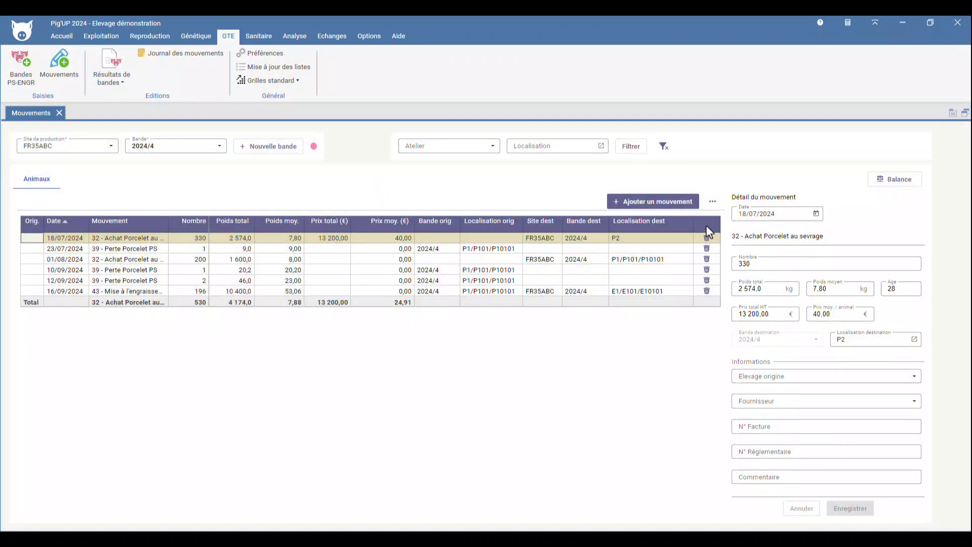
- Hide the Prix moy. (€) column from the movements table through the column settings
click(712, 203)
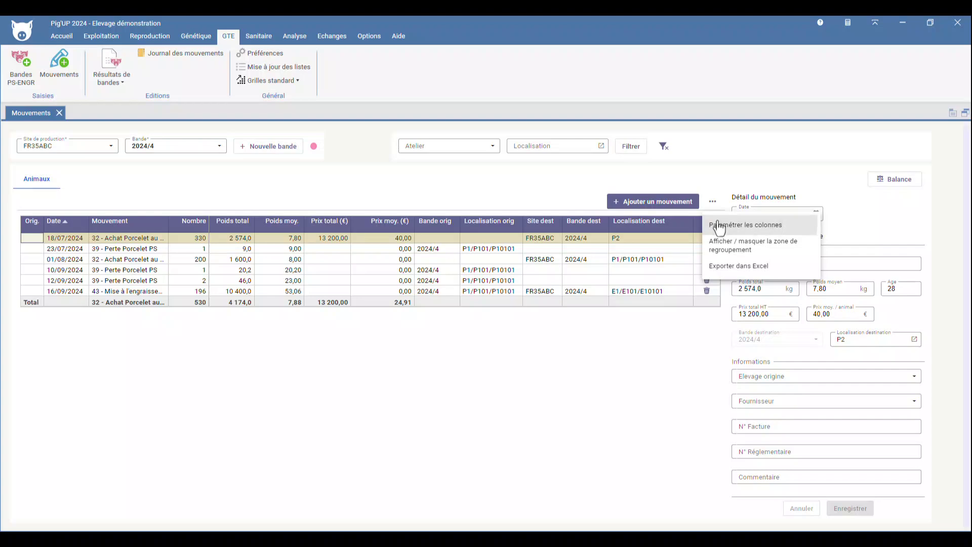
click(718, 224)
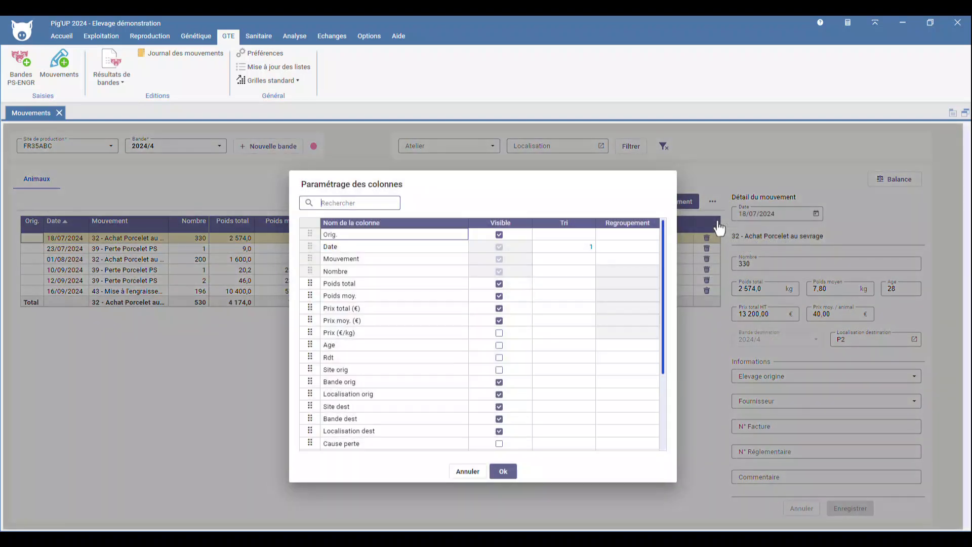
click(499, 323)
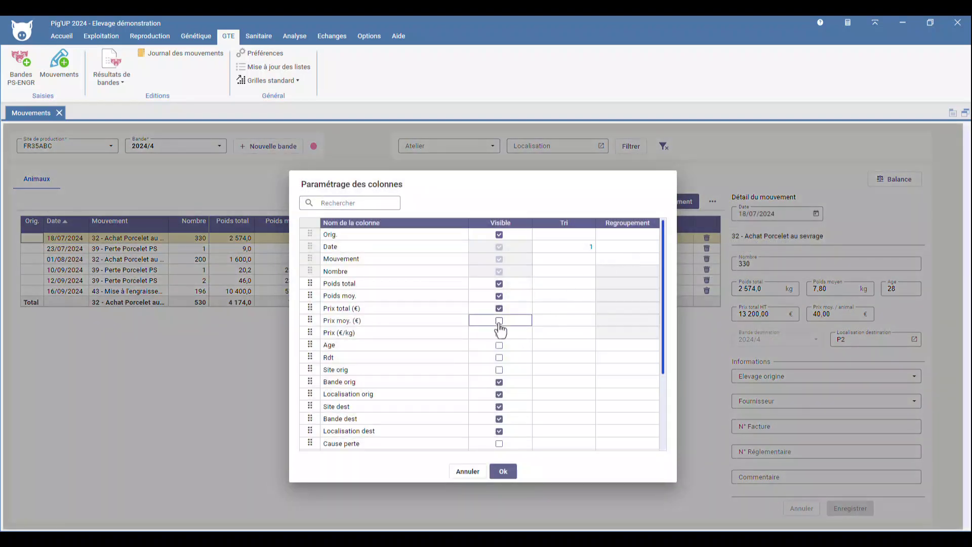
click(503, 471)
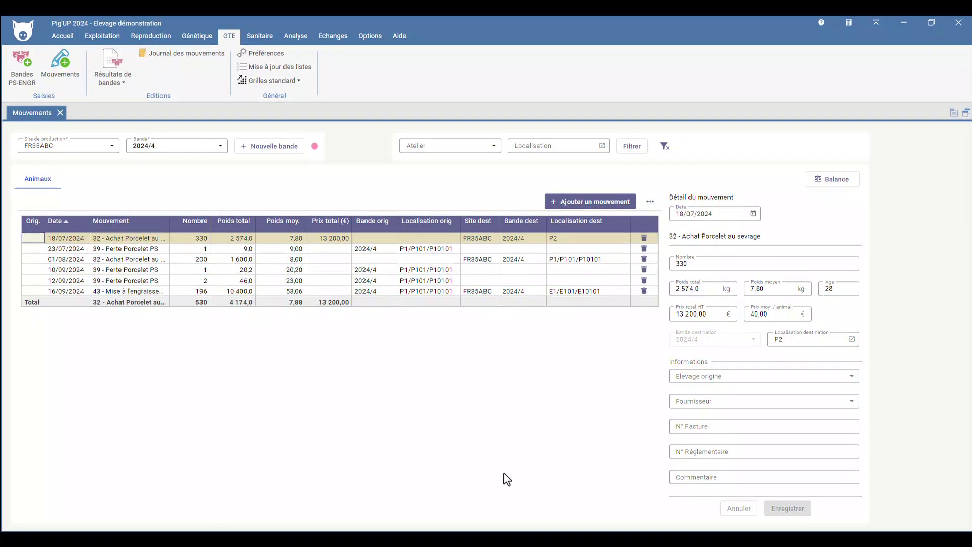
- Reorder the columns in the column settings so Prix total (€) and Prix moy. (€) come directly after Nombre
click(649, 202)
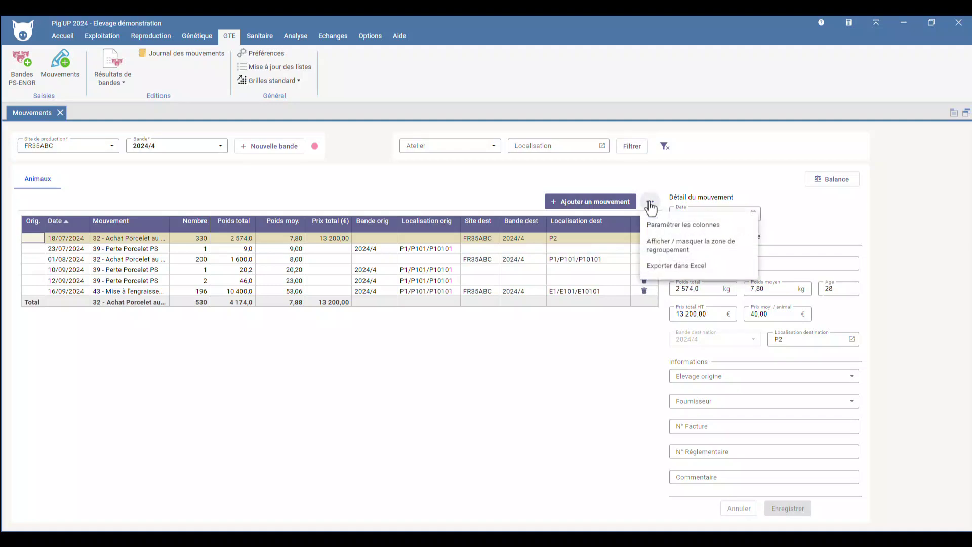
click(651, 224)
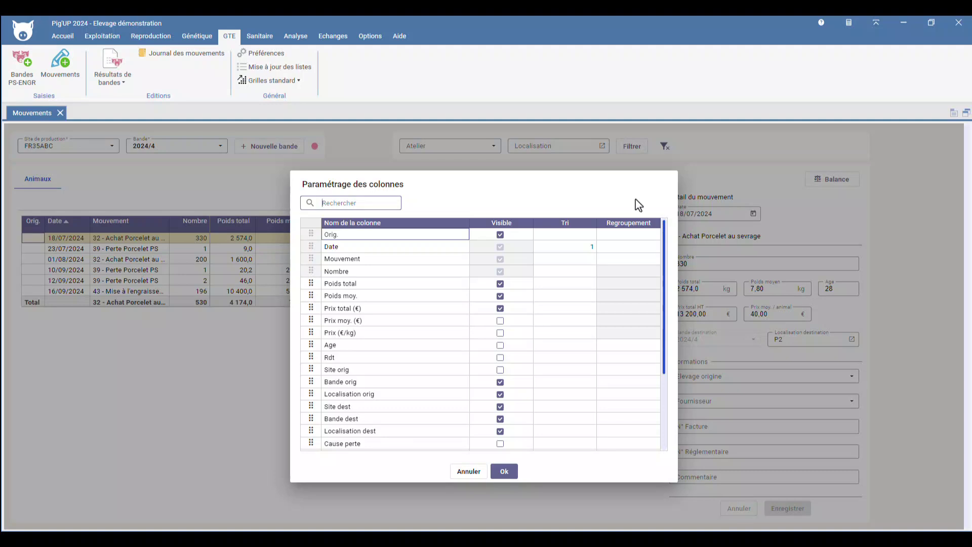
click(310, 309)
drag(310, 308, 311, 282)
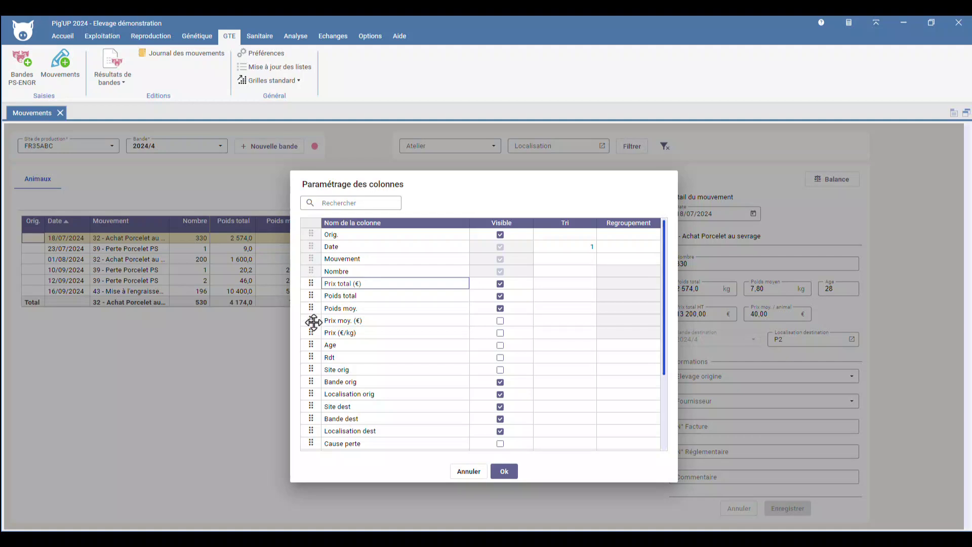
drag(313, 320, 310, 296)
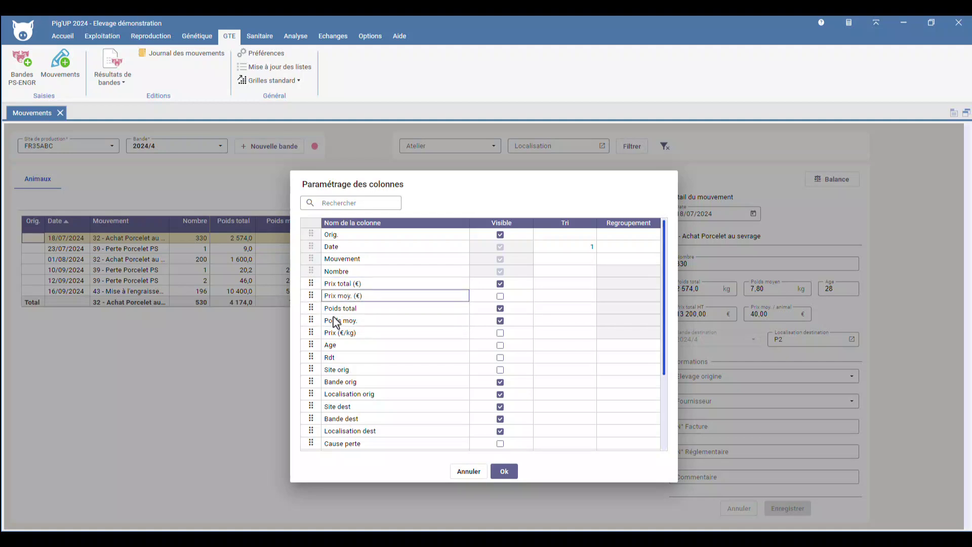
click(504, 472)
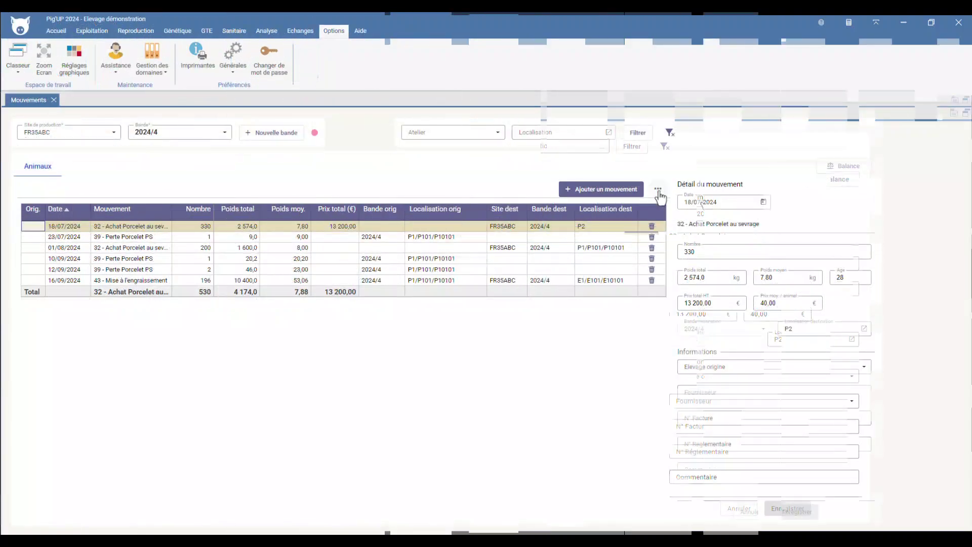
- Find the Cause perte column in the column settings with "cause", give it sort order 2 and make it visible
click(657, 190)
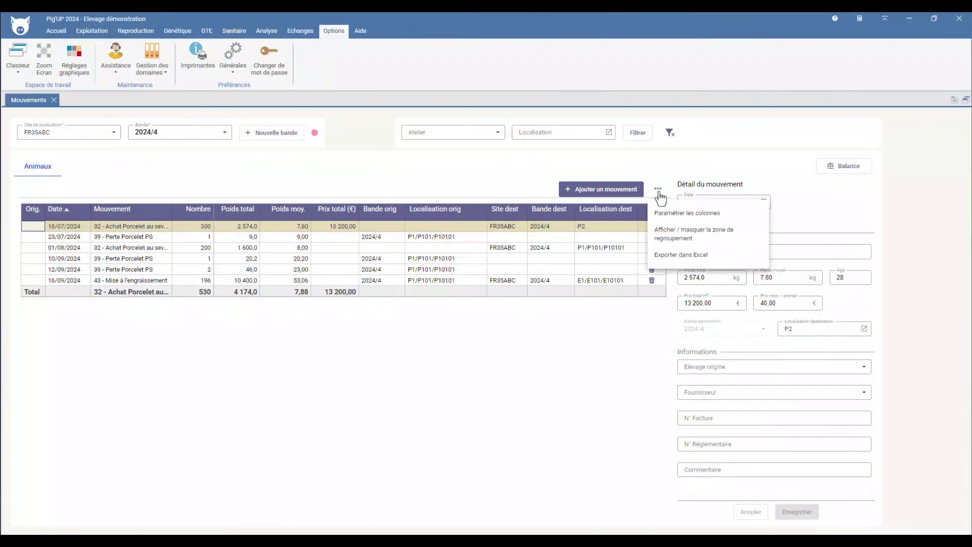
click(661, 215)
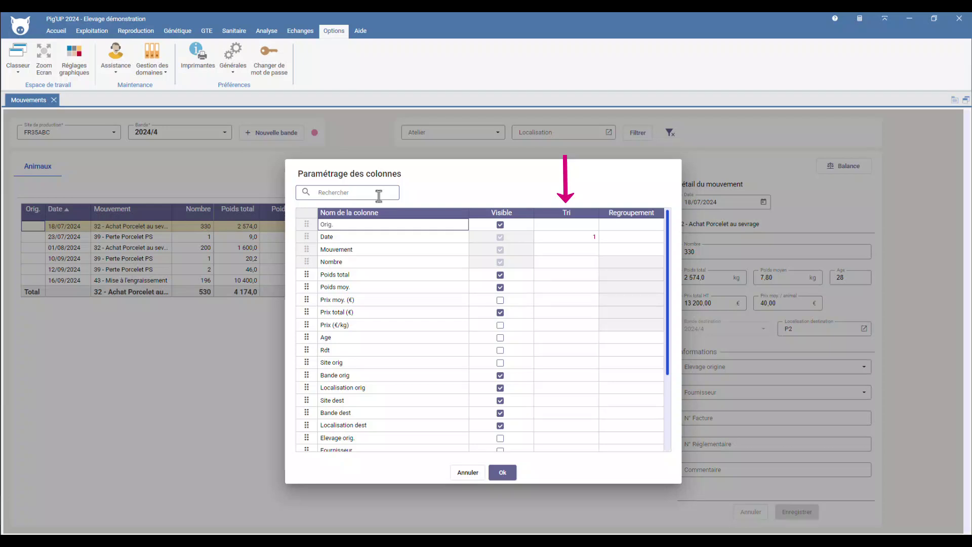
text(cause)
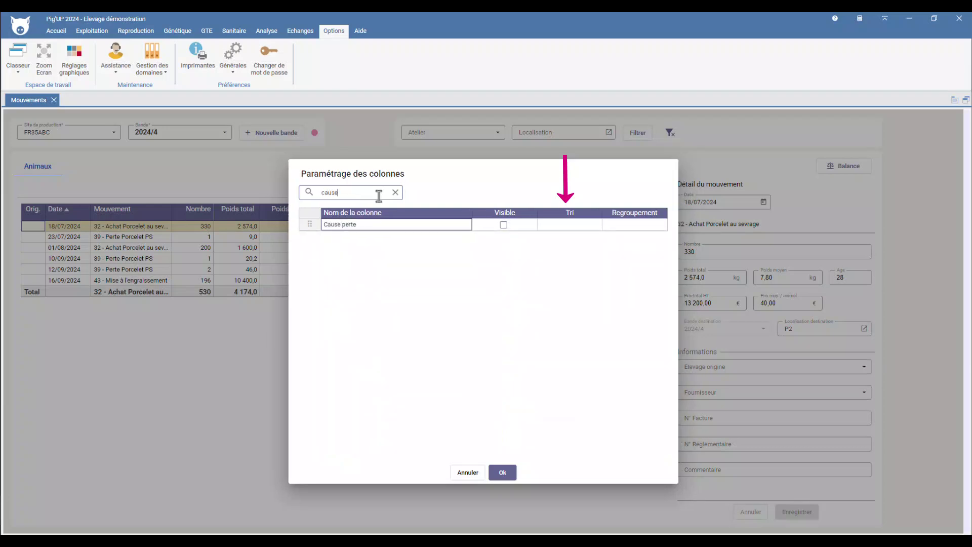
click(576, 224)
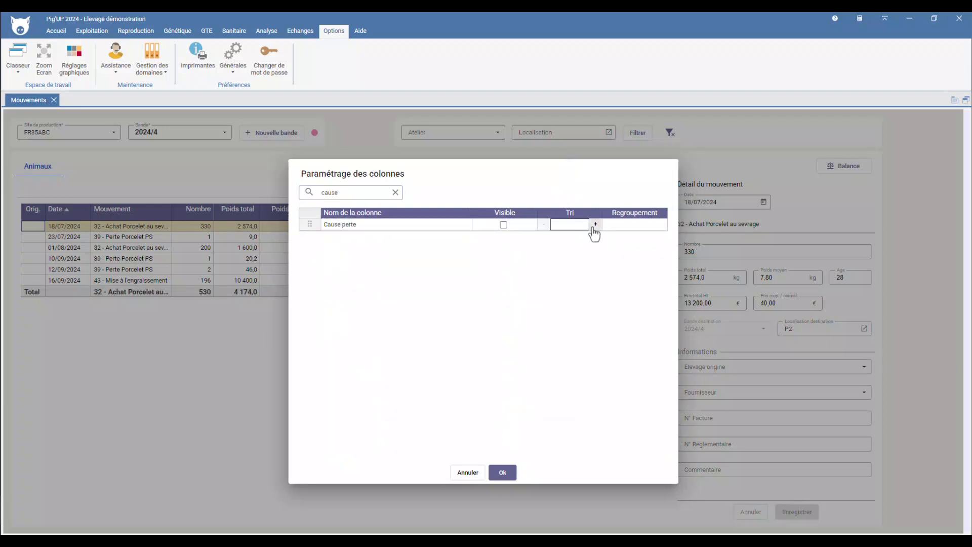
click(595, 224)
click(504, 225)
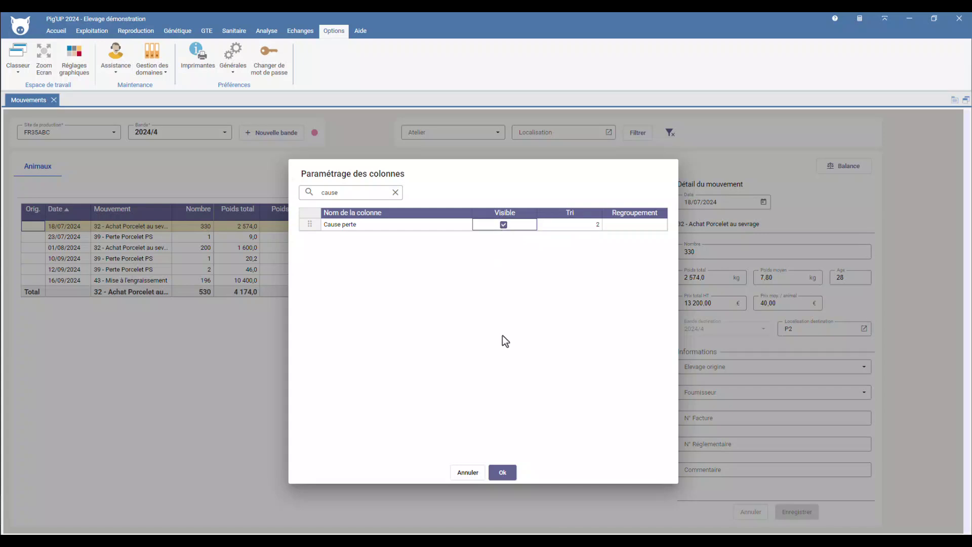
click(501, 475)
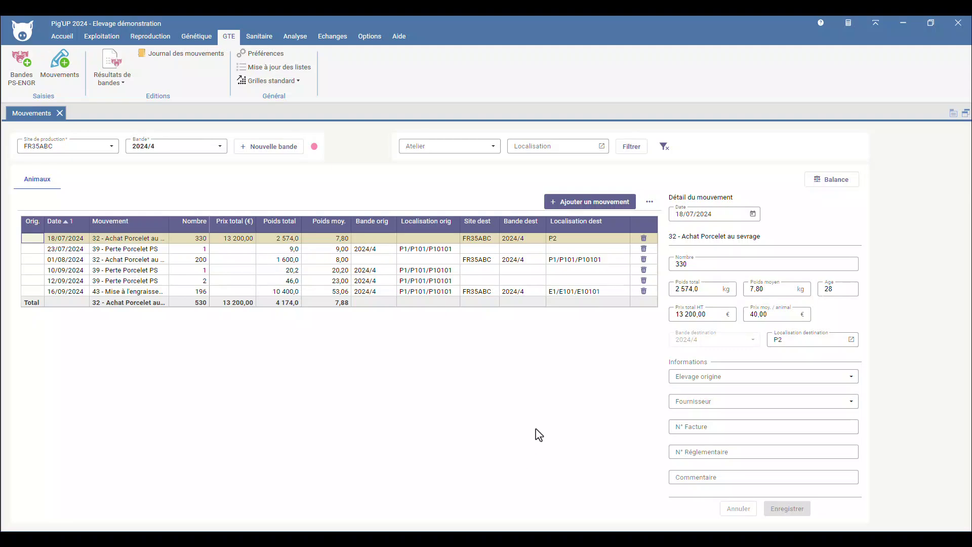
- Set a grouping order for the Cause perte column and apply the column settings
click(650, 202)
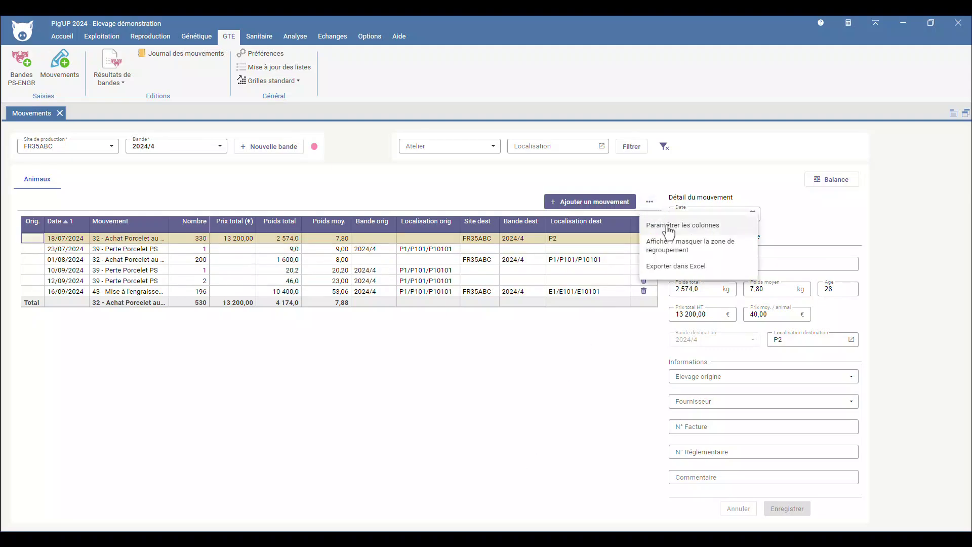
click(668, 226)
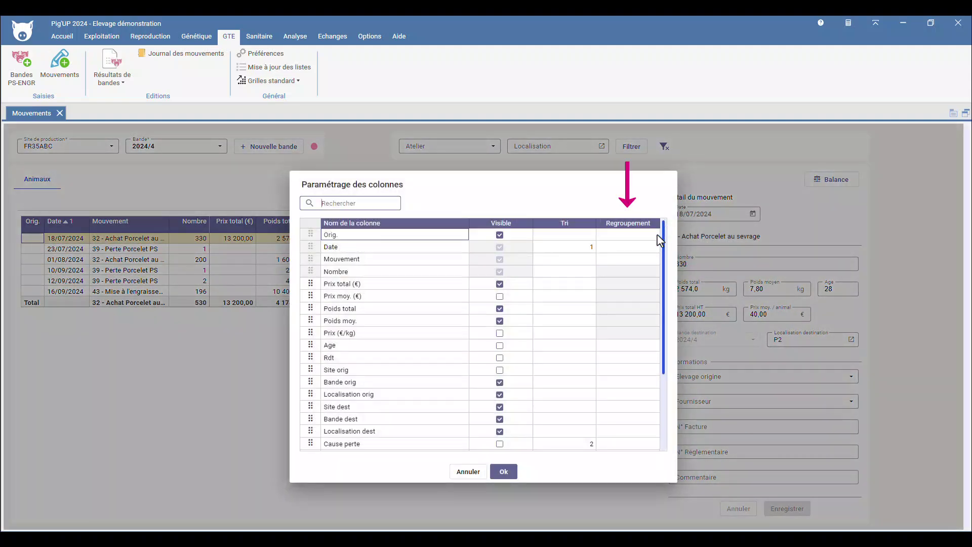
scroll(617, 362, down, 2)
click(639, 398)
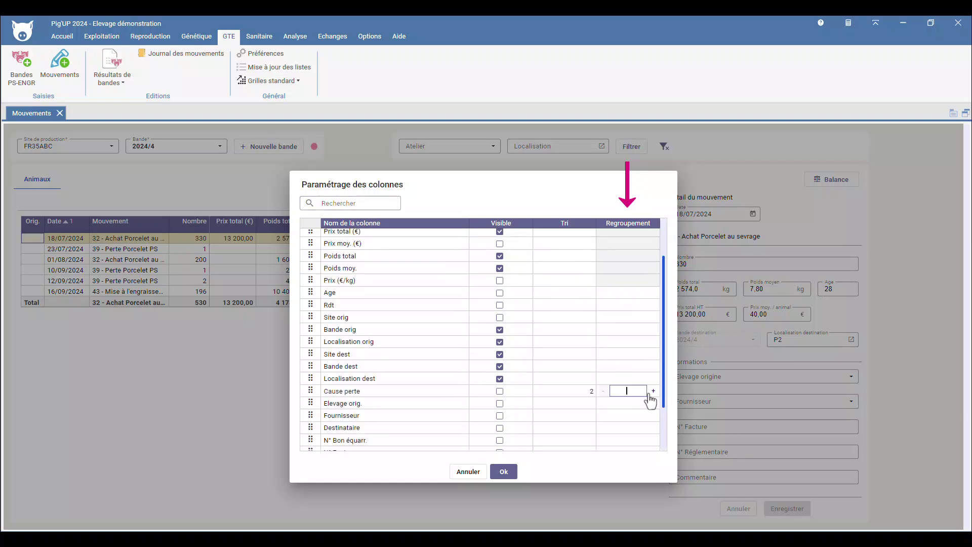
click(504, 472)
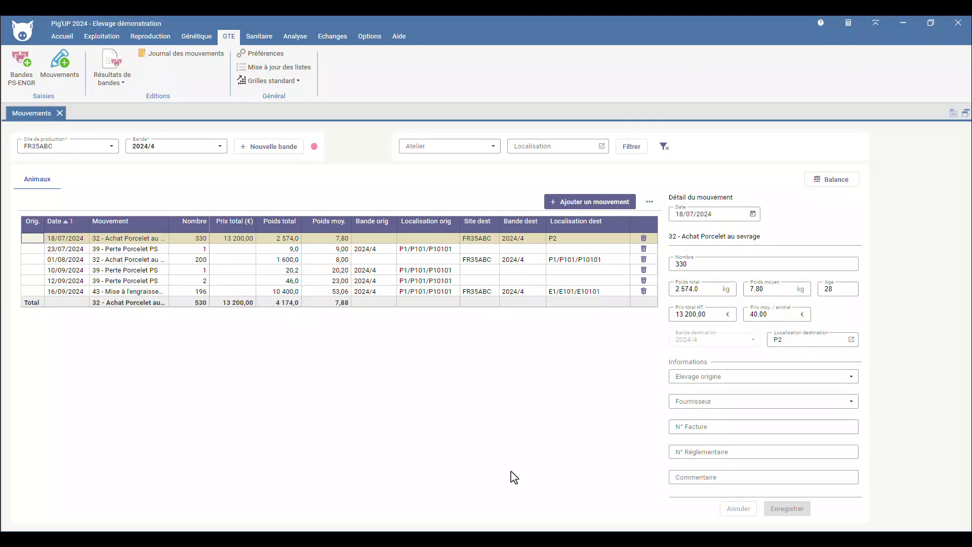
- Sort the movements by descending Date and ascending Nombre, and move the Prix total (€) column after Poids moy
click(68, 224)
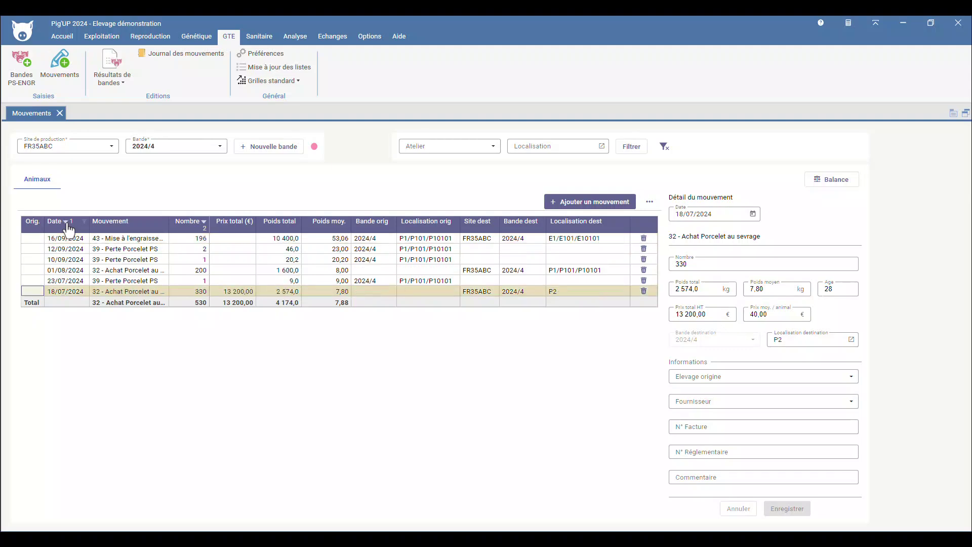
click(196, 231)
mouse_move(235, 227)
mouse_down()
mouse_move(365, 240)
mouse_move(353, 229)
mouse_up()
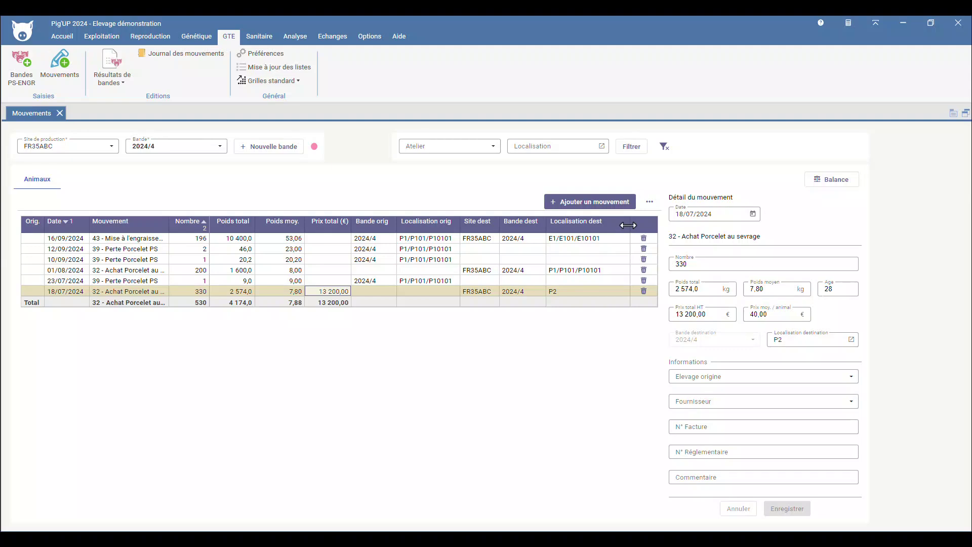
- Narrow the Localisation dest column and widen the Localisation orig column in the movements table
drag(627, 225, 606, 224)
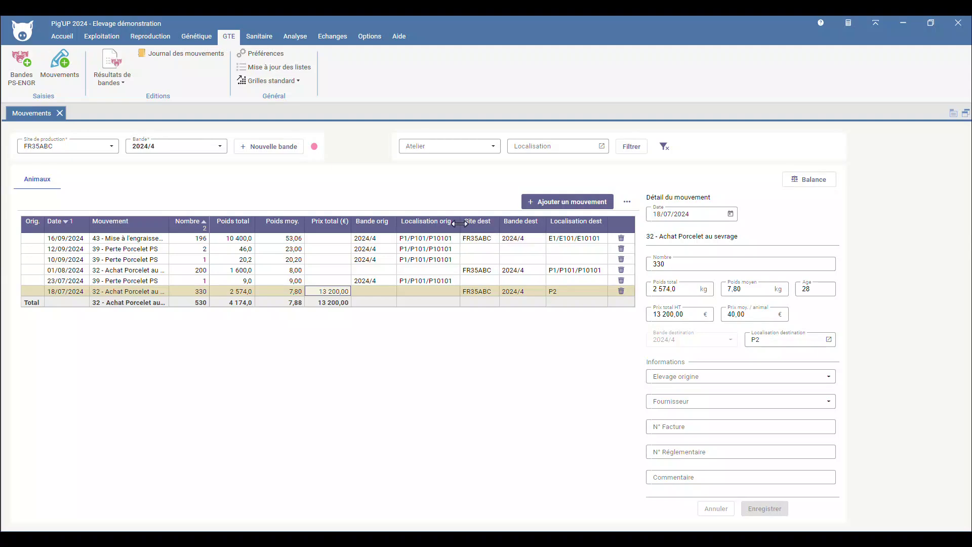
drag(459, 224, 476, 223)
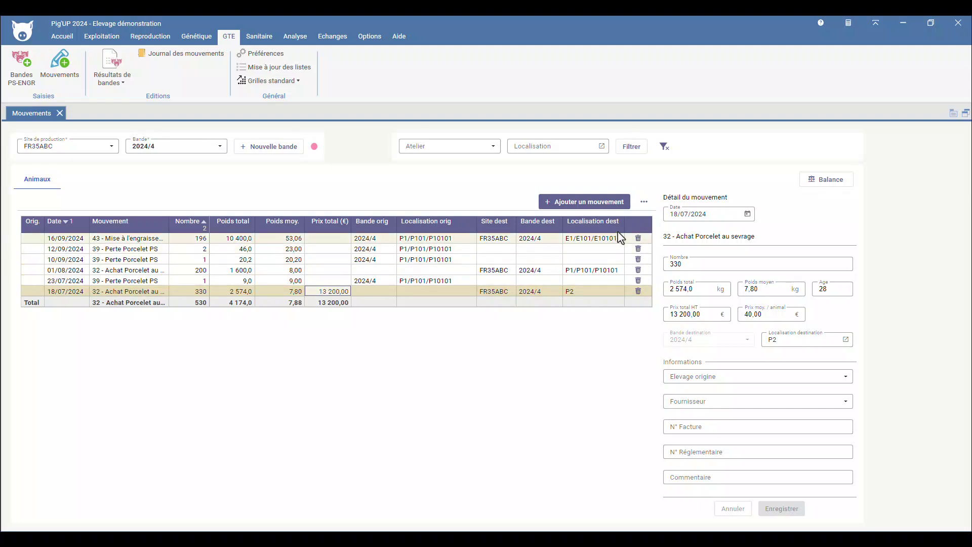
- Show the grouping zone above the movements table and group the rows by Mouvement
click(643, 201)
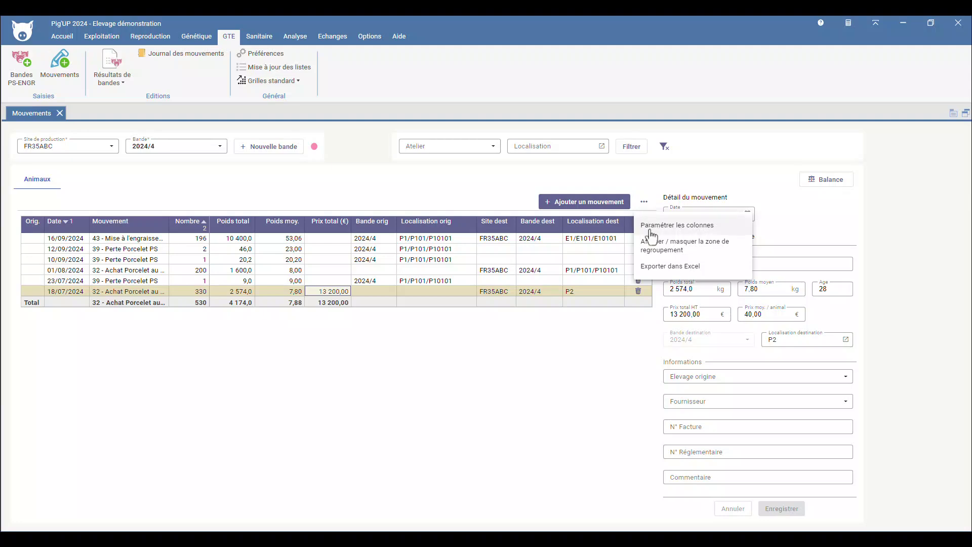
click(657, 255)
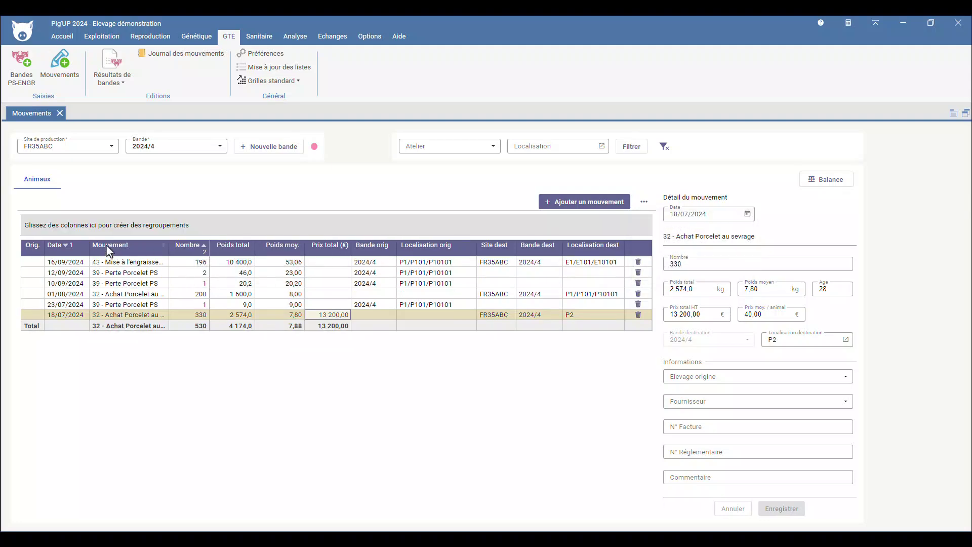
drag(107, 246, 88, 227)
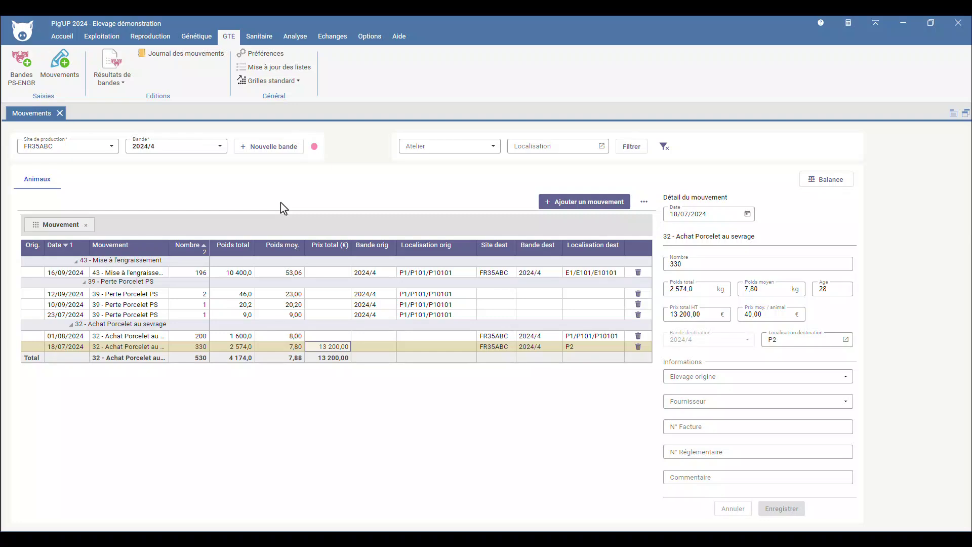
- Open the Journal des mouvements, generate its print PDF and move the preview window below the journal's column headers
click(197, 54)
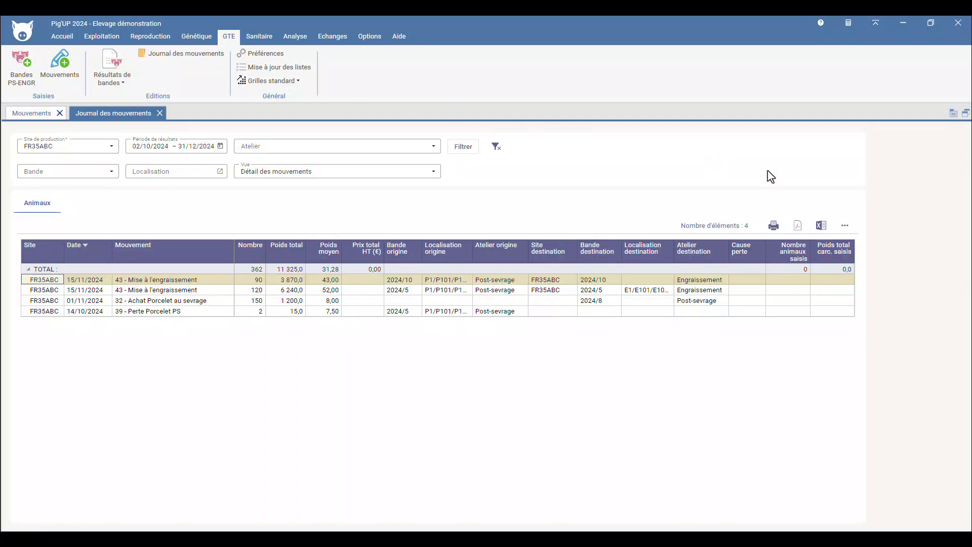
click(774, 226)
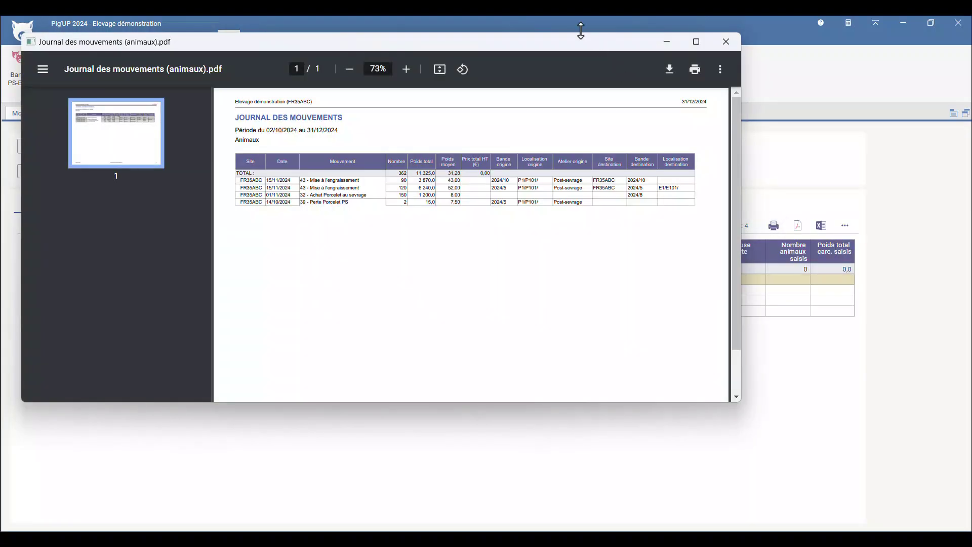
drag(560, 40, 563, 287)
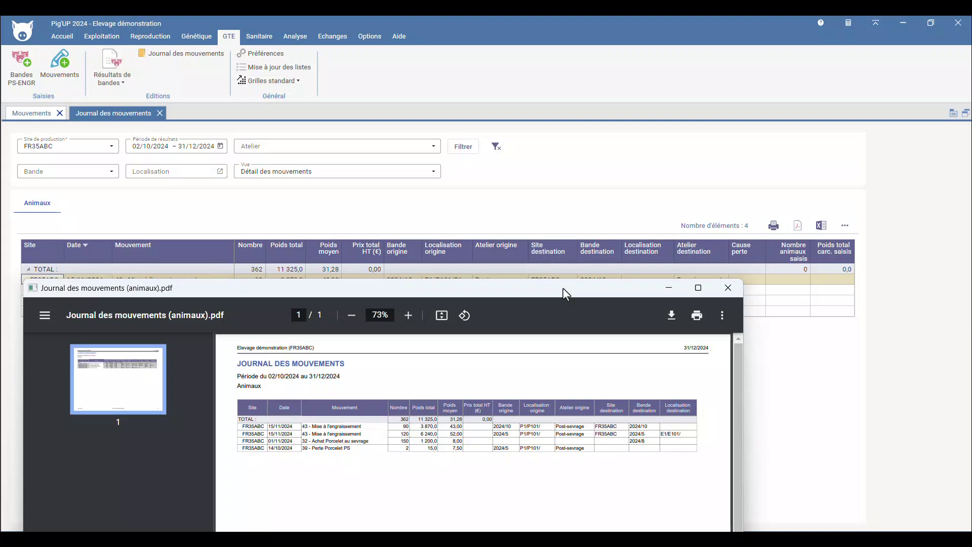